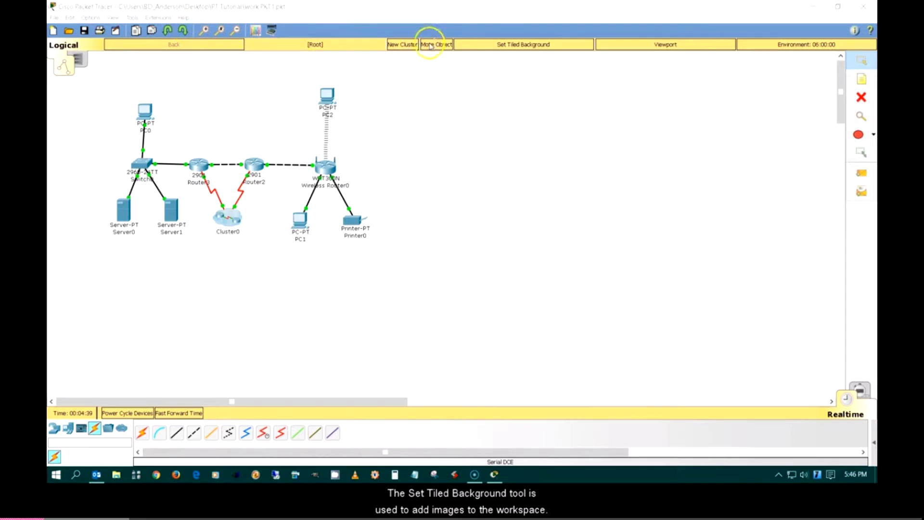
Step: Set gCiscoCampus.jpg from the PT Tutorial folder as the workspace background, using the original image
click(509, 46)
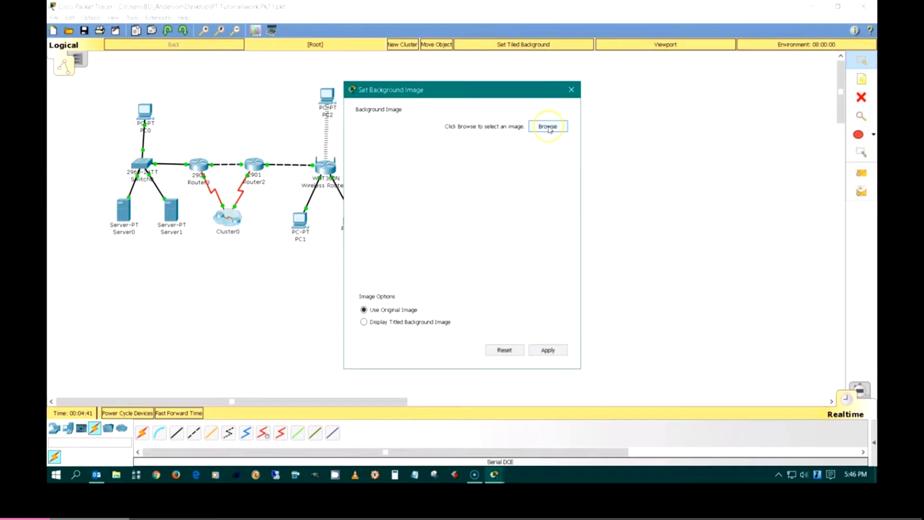
click(549, 129)
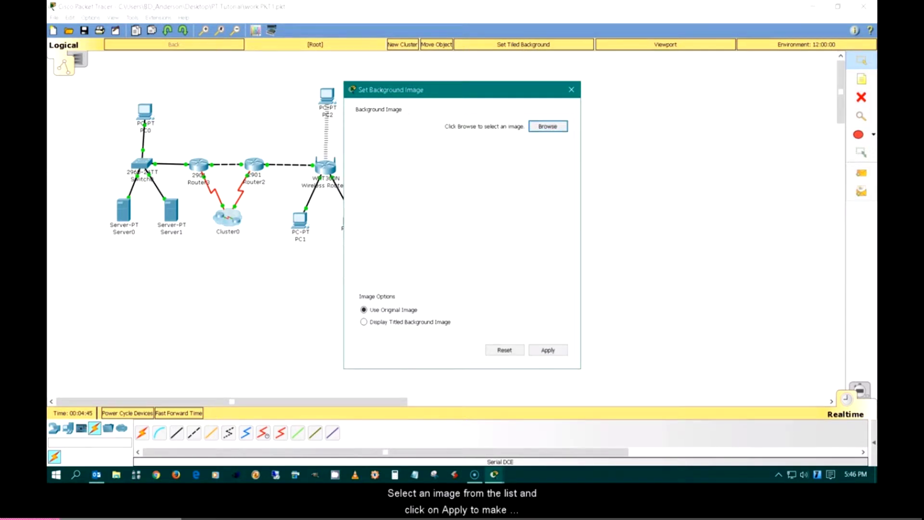
click(544, 126)
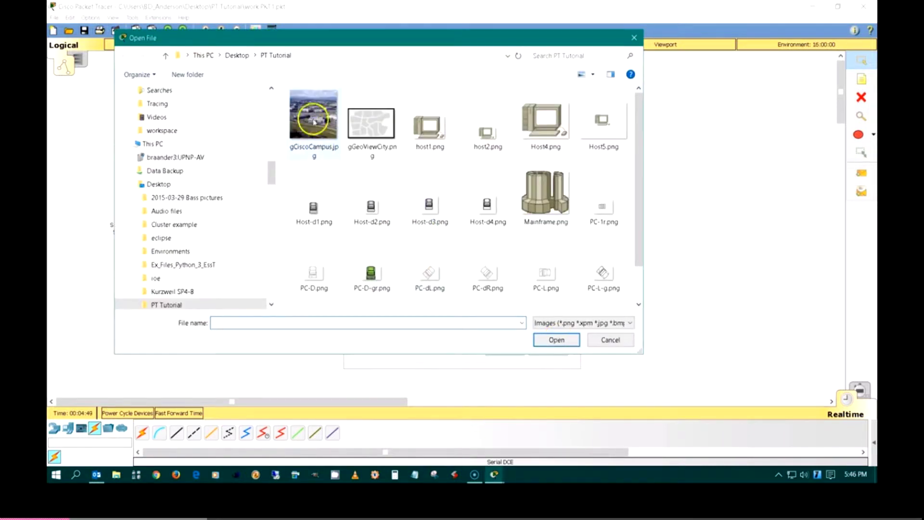
click(314, 122)
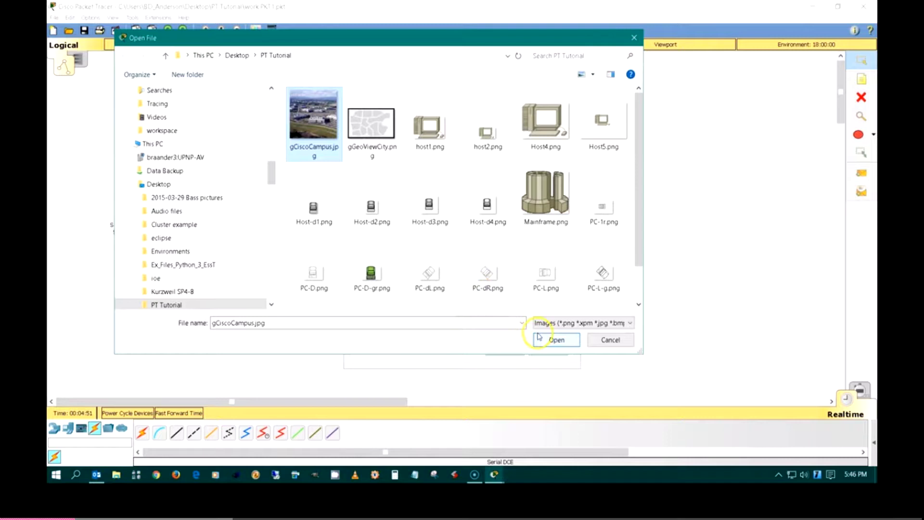
click(546, 339)
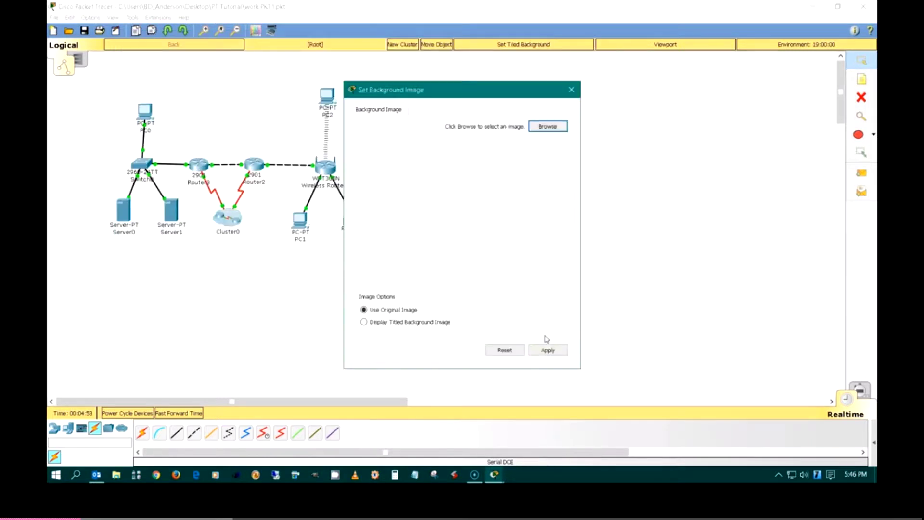
click(548, 352)
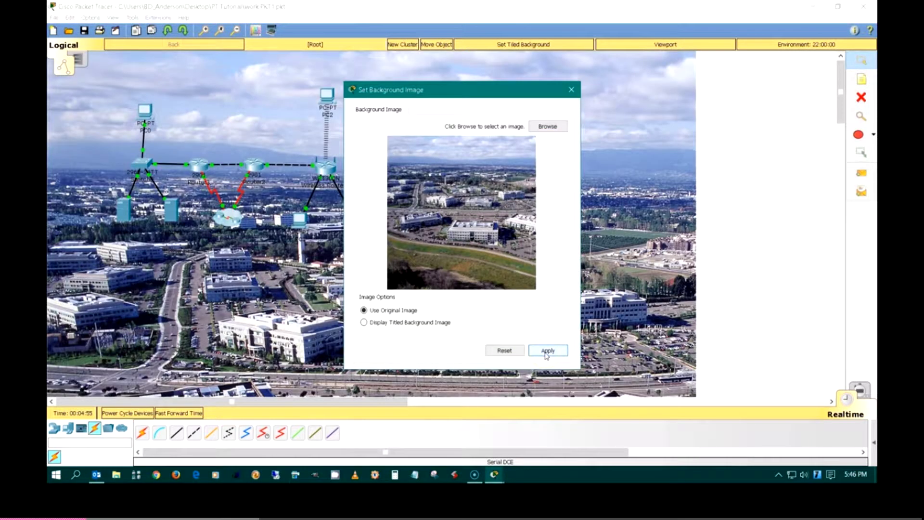
click(560, 352)
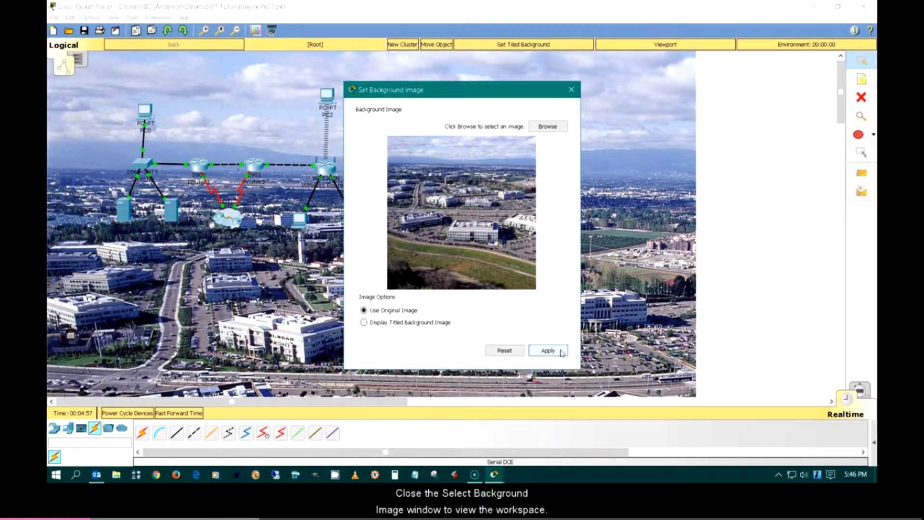
click(570, 91)
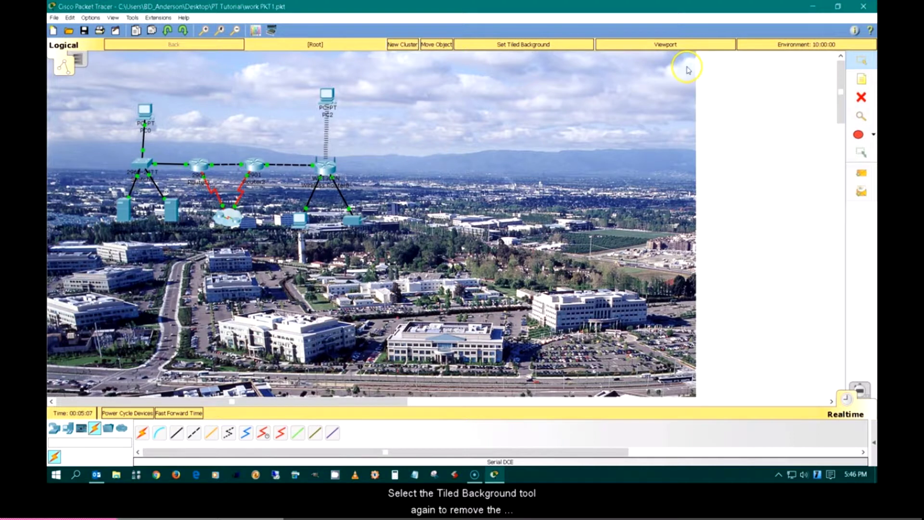
Step: Reset the background image to remove the campus picture from the workspace
click(573, 45)
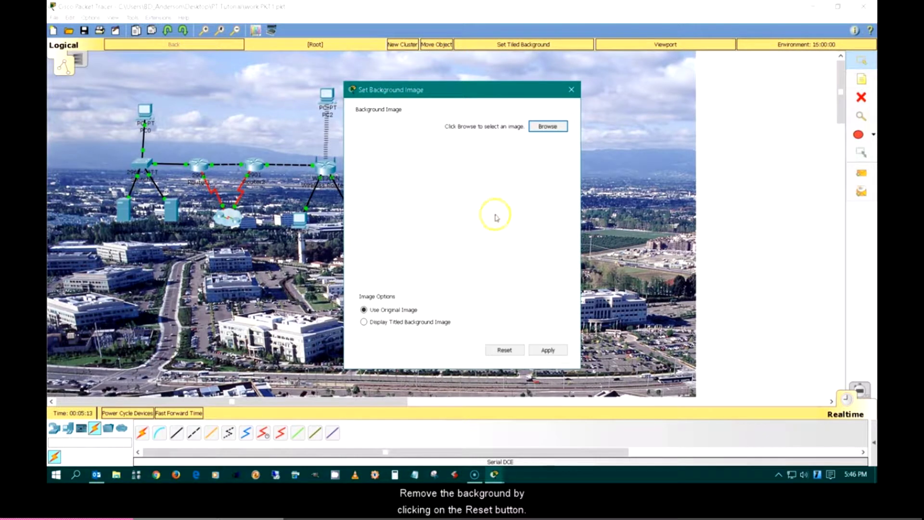
click(505, 350)
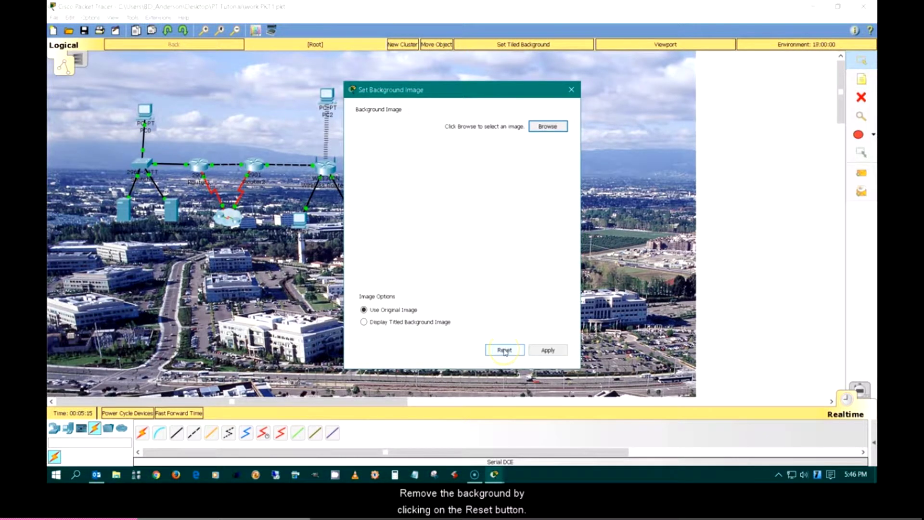
click(505, 350)
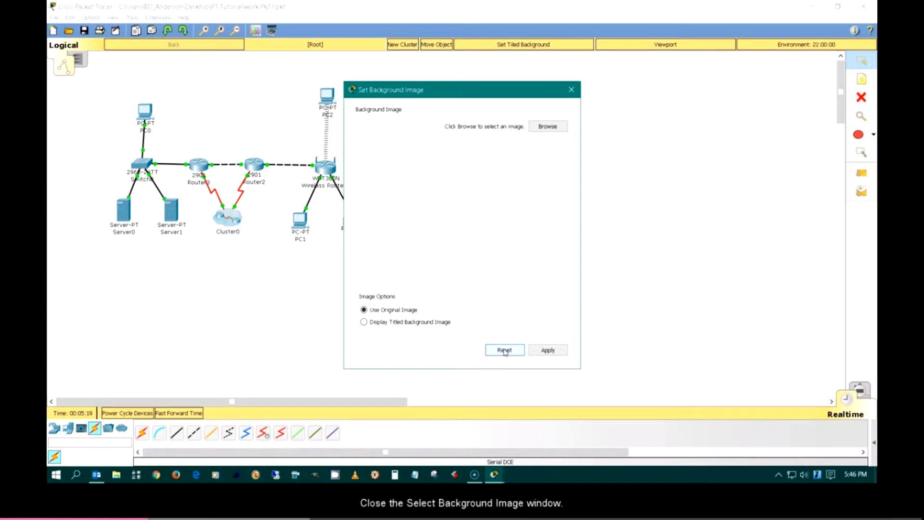
click(572, 91)
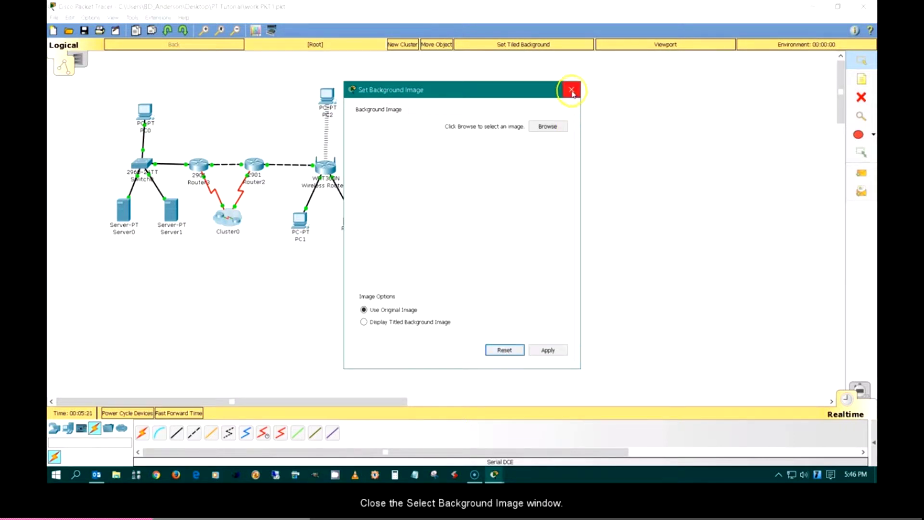
click(572, 91)
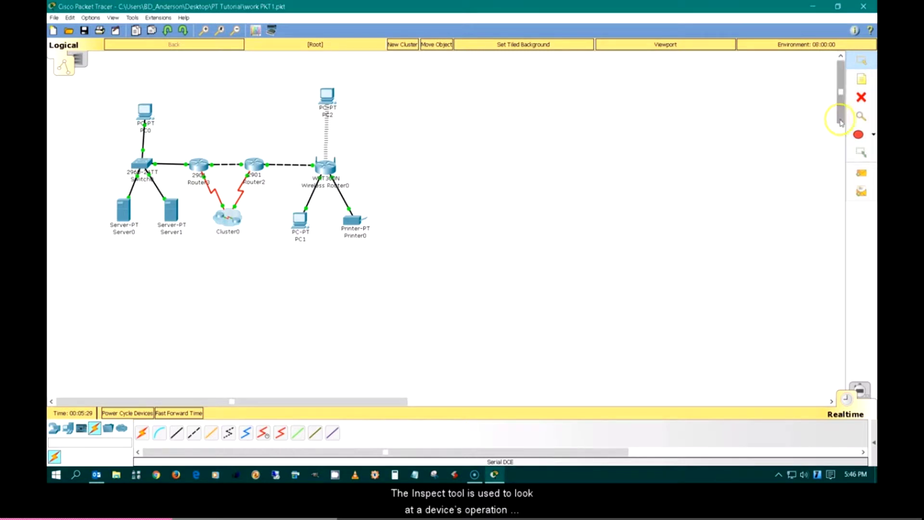
Step: Inspect the routing table of Router2, narrowing its window, and close it
click(864, 117)
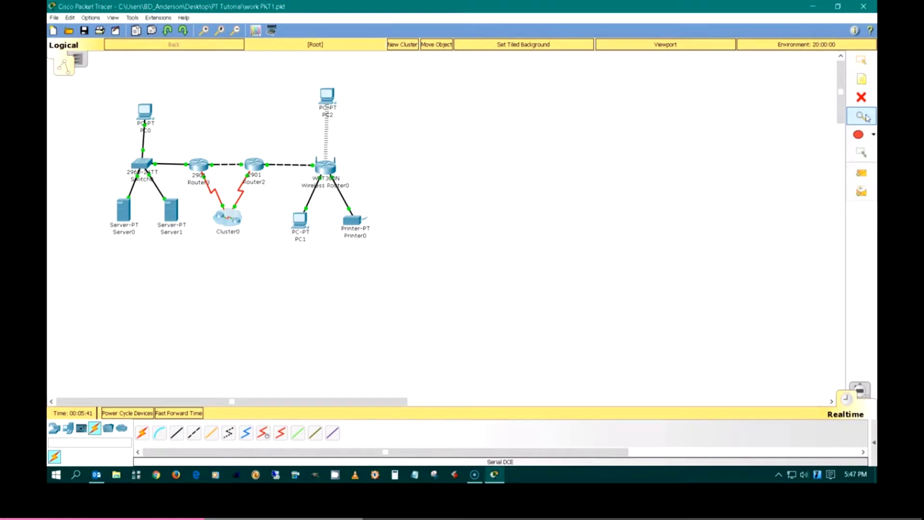
click(864, 118)
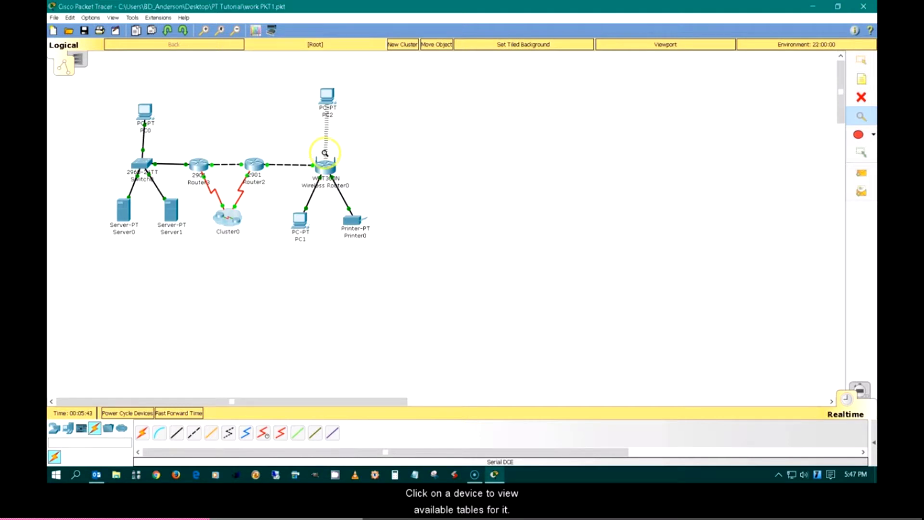
click(255, 167)
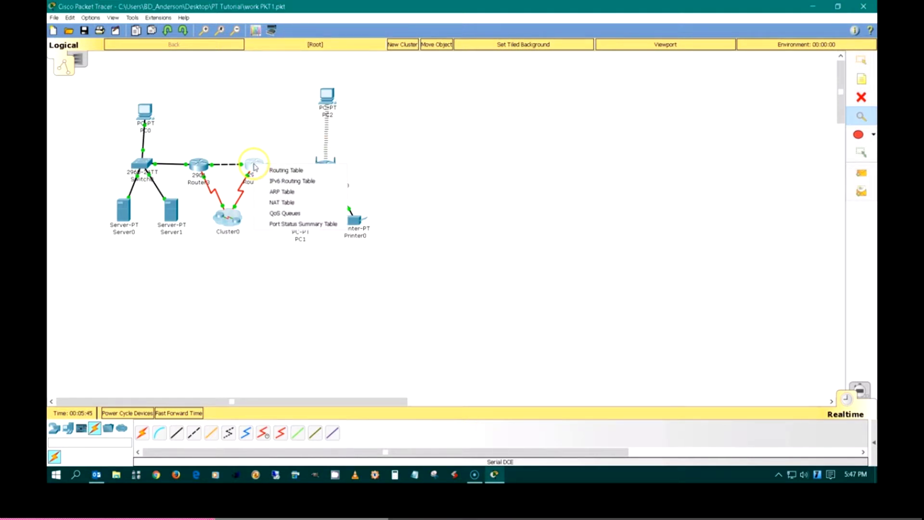
click(254, 166)
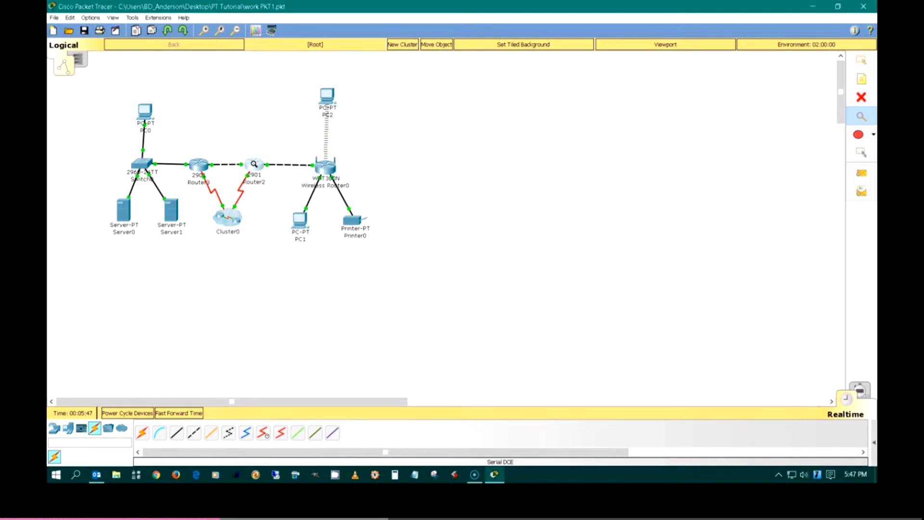
click(254, 164)
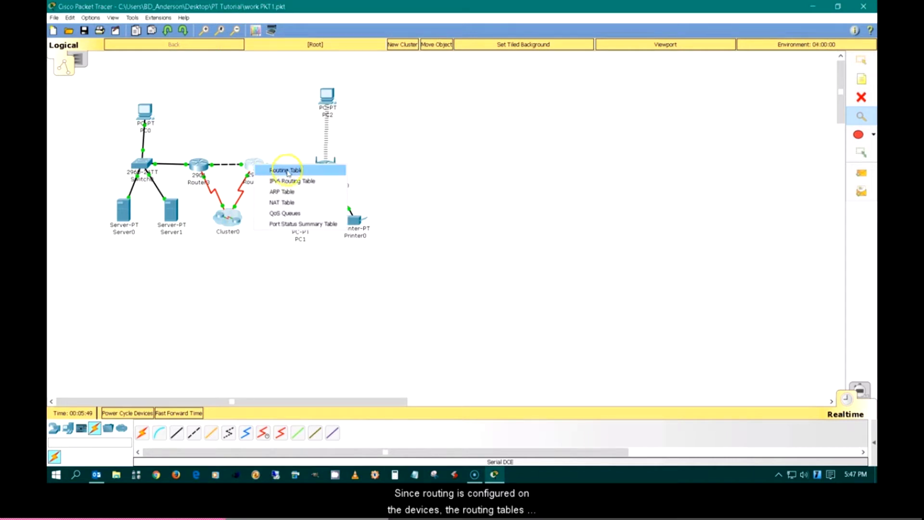
click(293, 172)
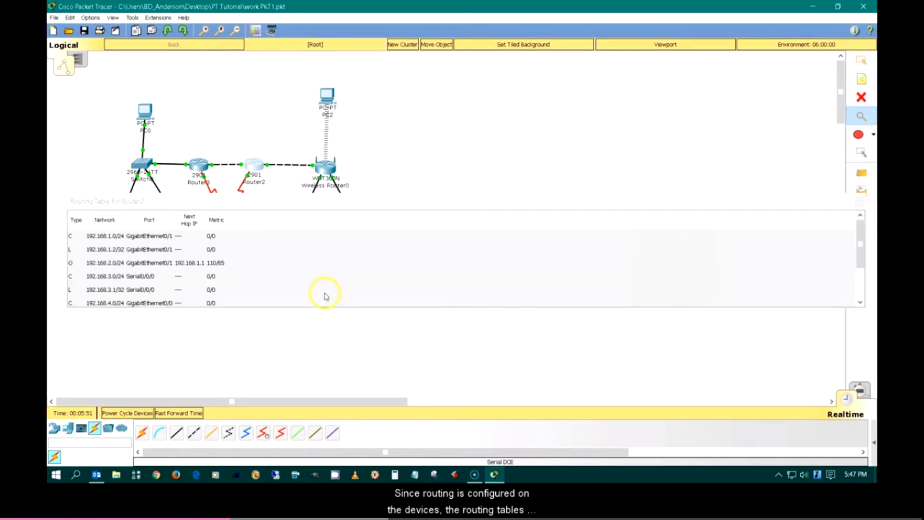
click(853, 285)
drag(853, 285, 580, 288)
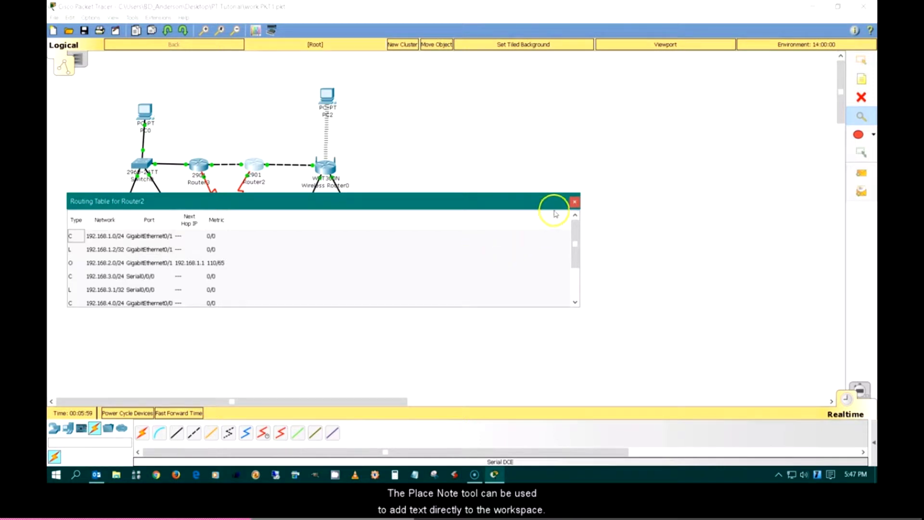
click(575, 203)
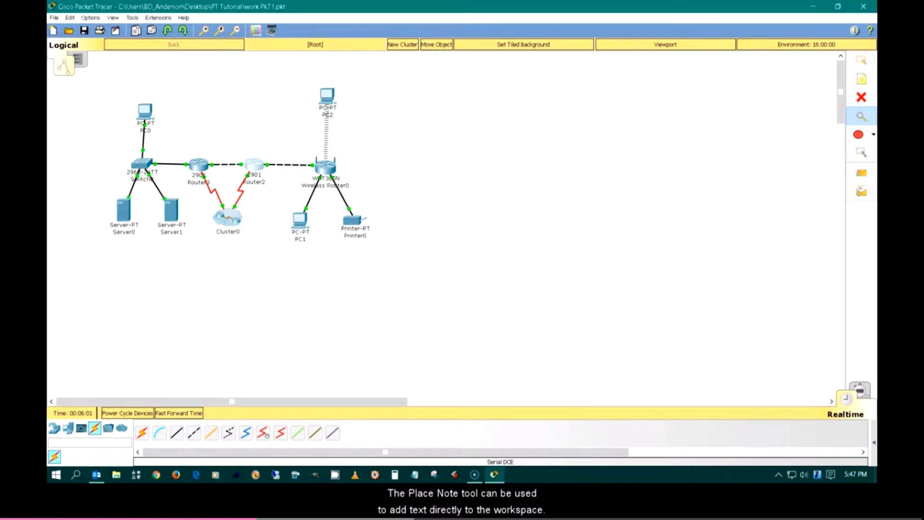
Step: Place a note reading "Internet" in the empty workspace beside Wireless Router0
click(860, 80)
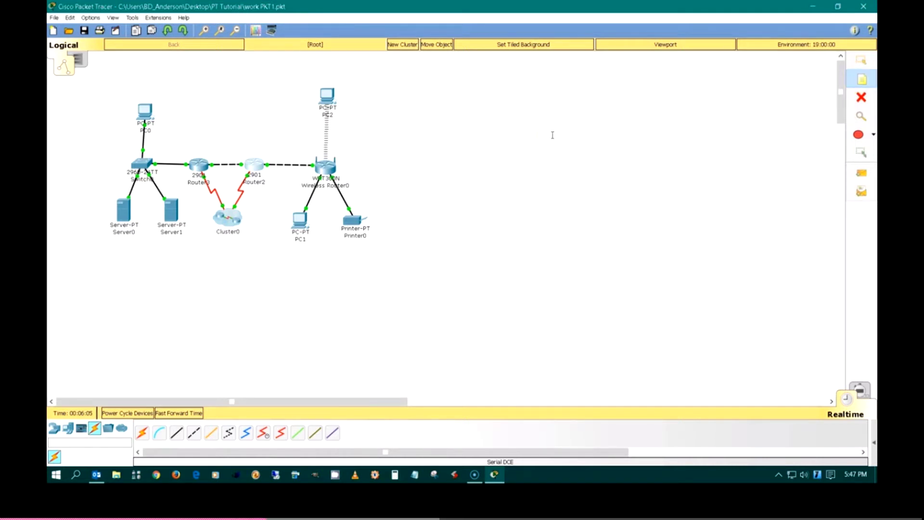
click(446, 181)
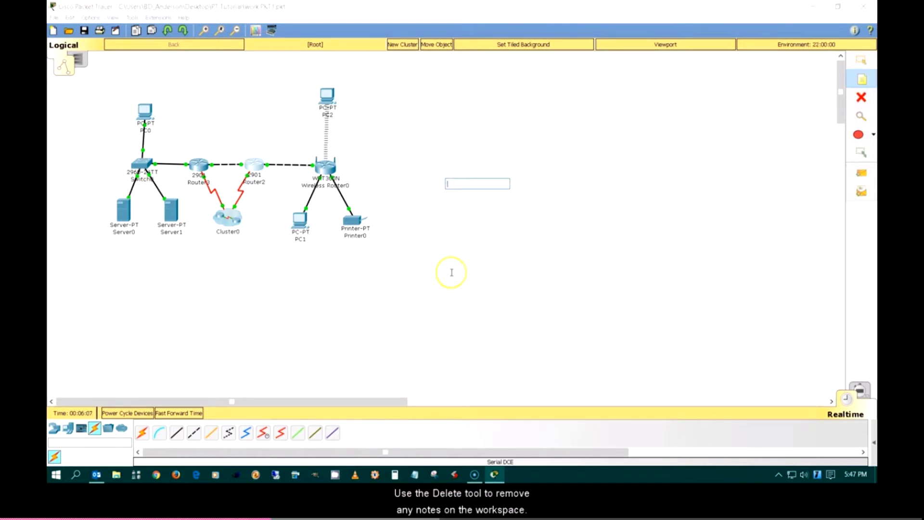
text(Int)
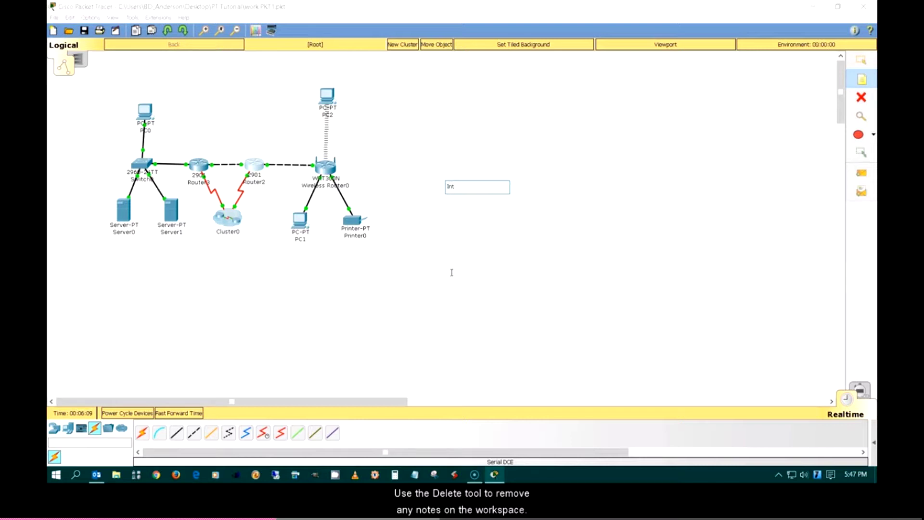
text(ernet)
click(581, 202)
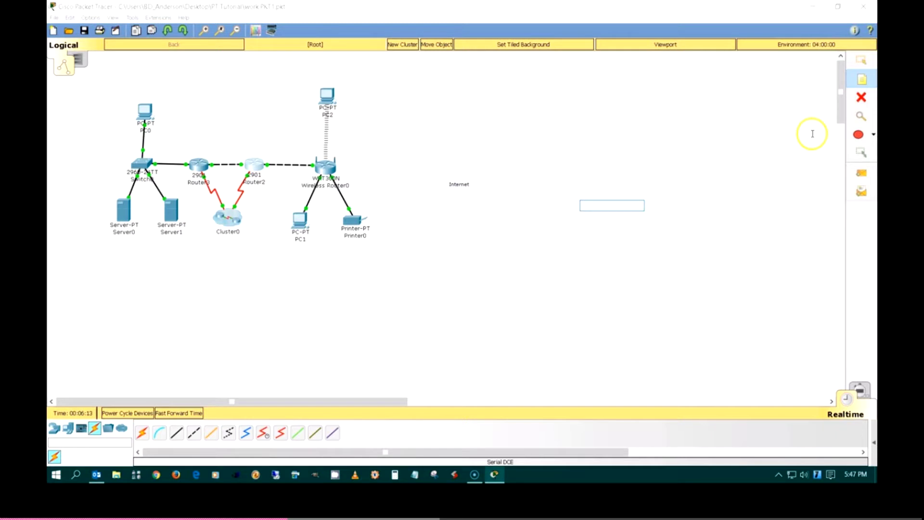
Step: Delete the "Internet" note from the workspace while keeping the selected router
click(859, 97)
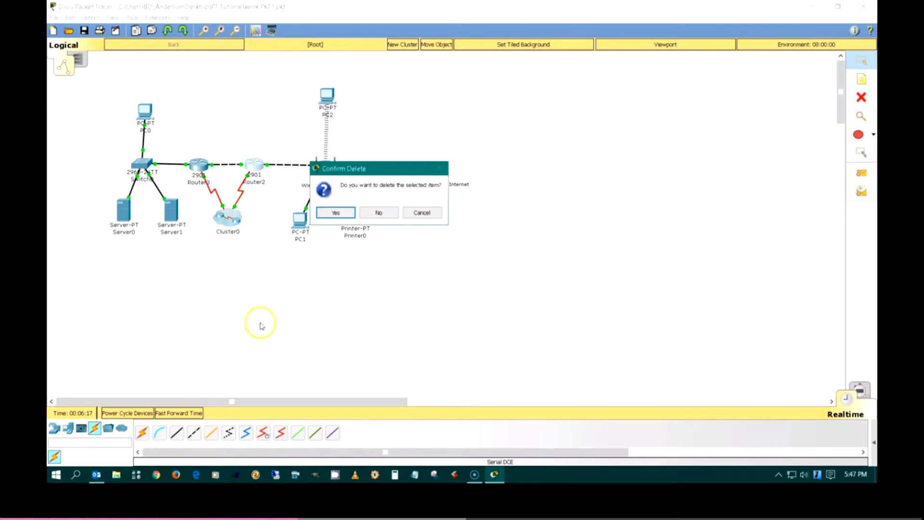
click(377, 212)
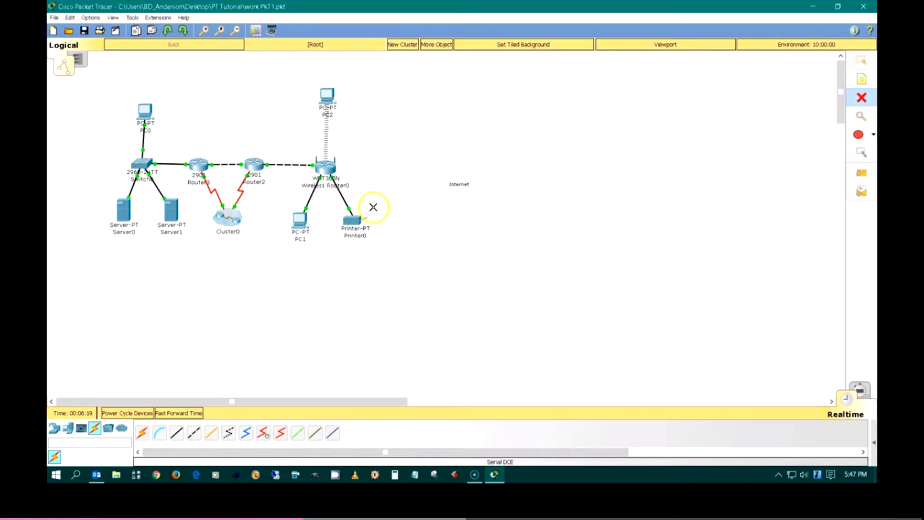
click(458, 184)
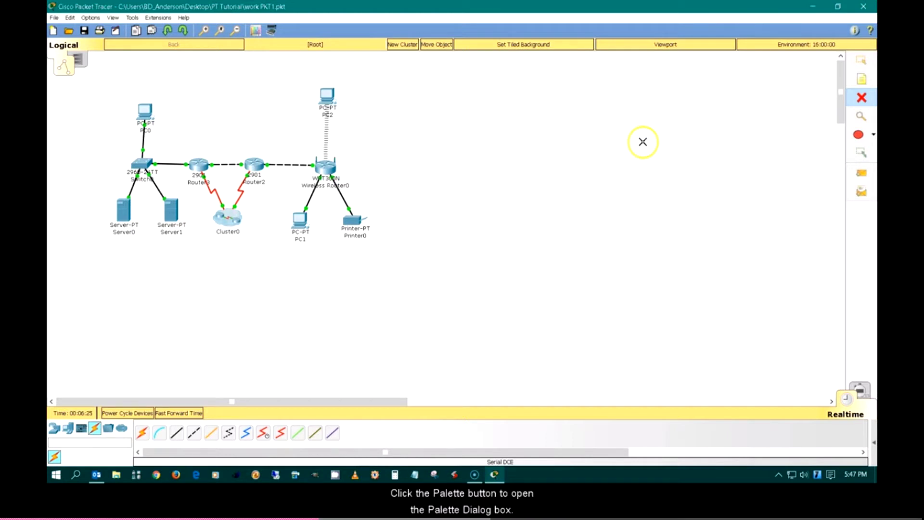
Step: Open the drawing palette for an ellipse, enable Fill Color, and choose the pink basic color for the fill
click(858, 135)
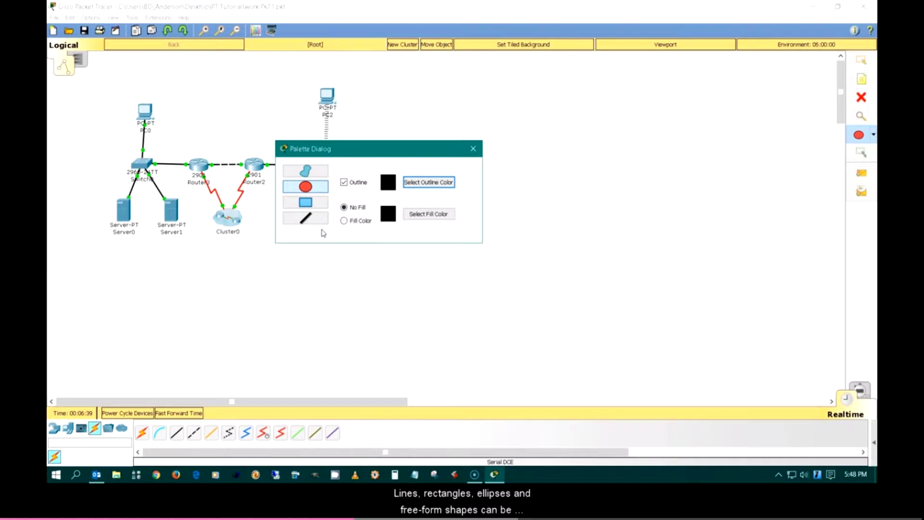
drag(349, 149, 403, 163)
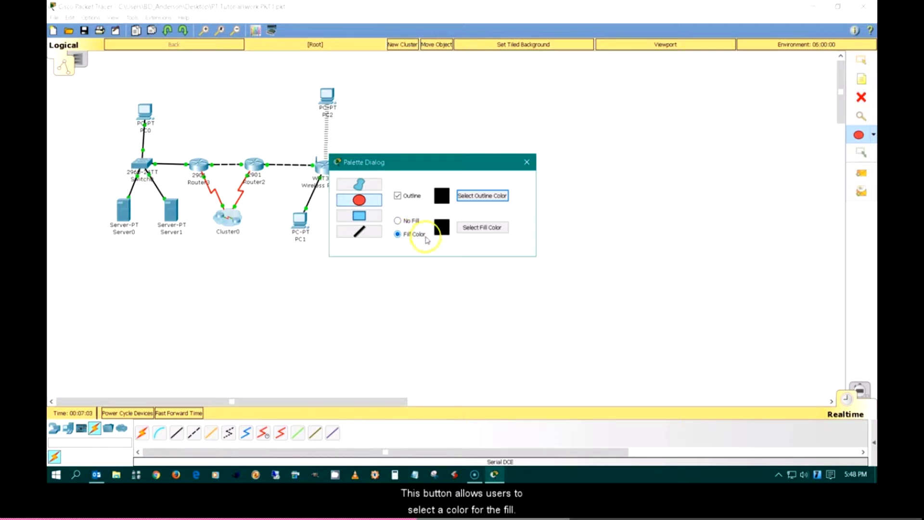
click(477, 233)
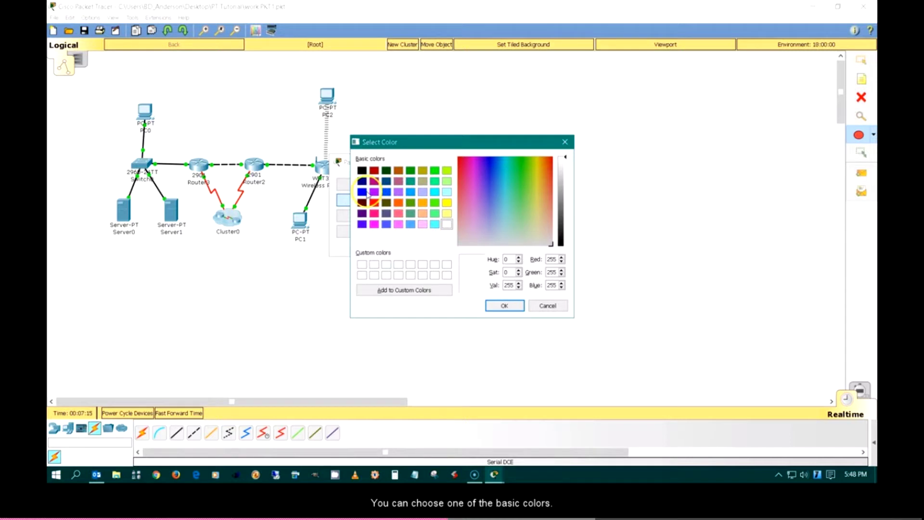
click(398, 213)
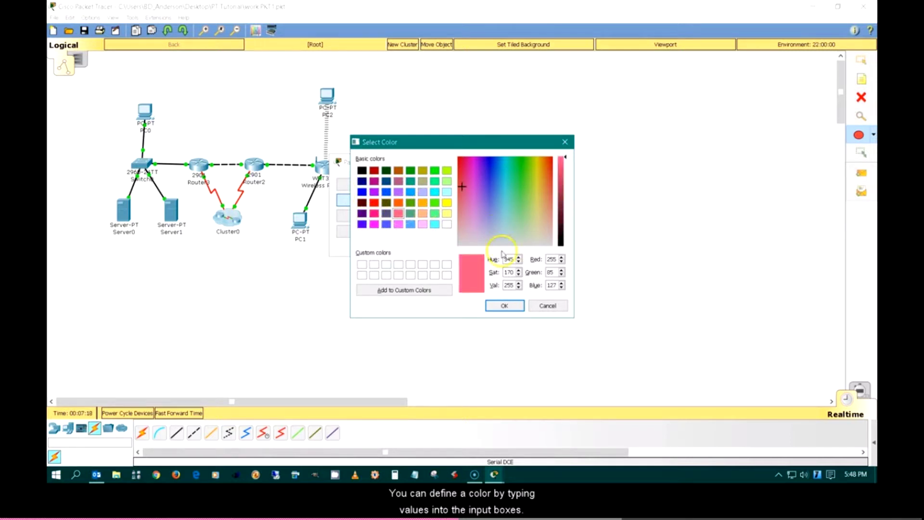
Step: Define the fill color by its components as red 237, green 0, blue 0
click(561, 261)
drag(561, 263, 562, 262)
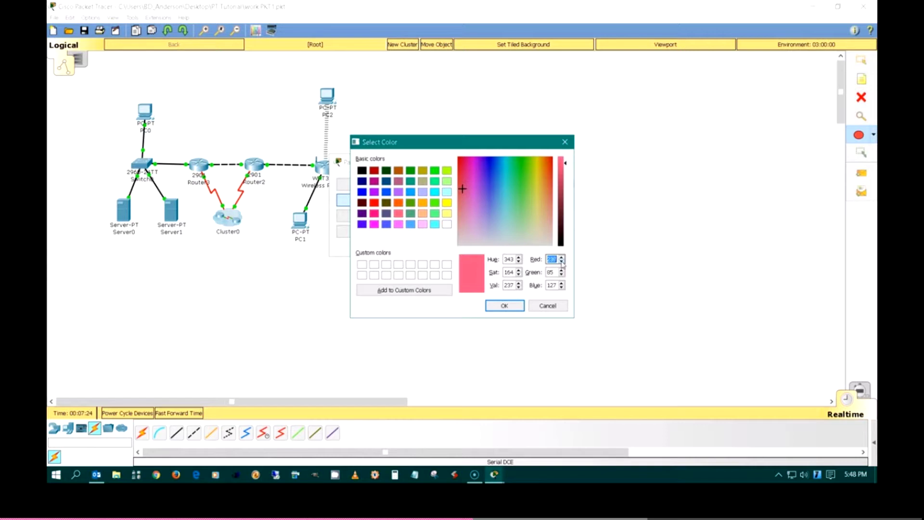
click(534, 273)
text(0)
click(555, 288)
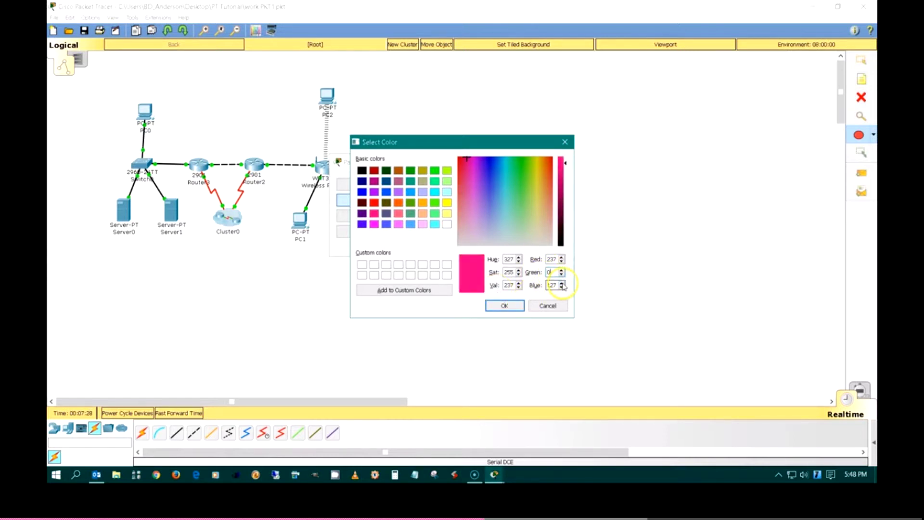
drag(555, 287, 536, 290)
text(0)
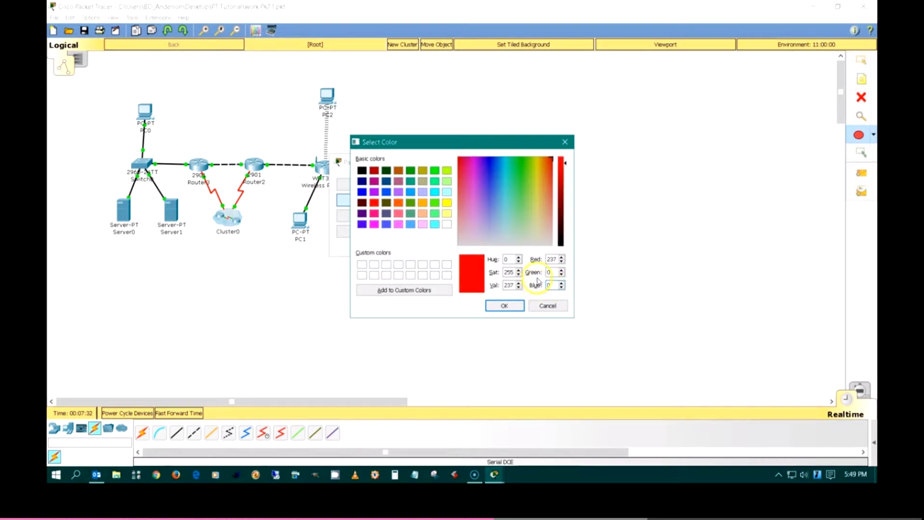
click(609, 272)
click(562, 287)
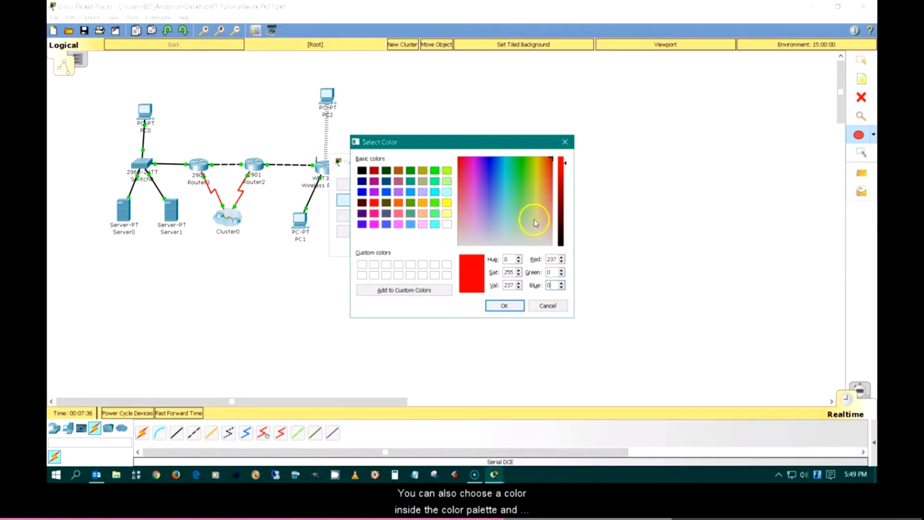
Step: Pick a green shade in the color spectrum and darken it to red 39, green 154, blue 93
click(513, 180)
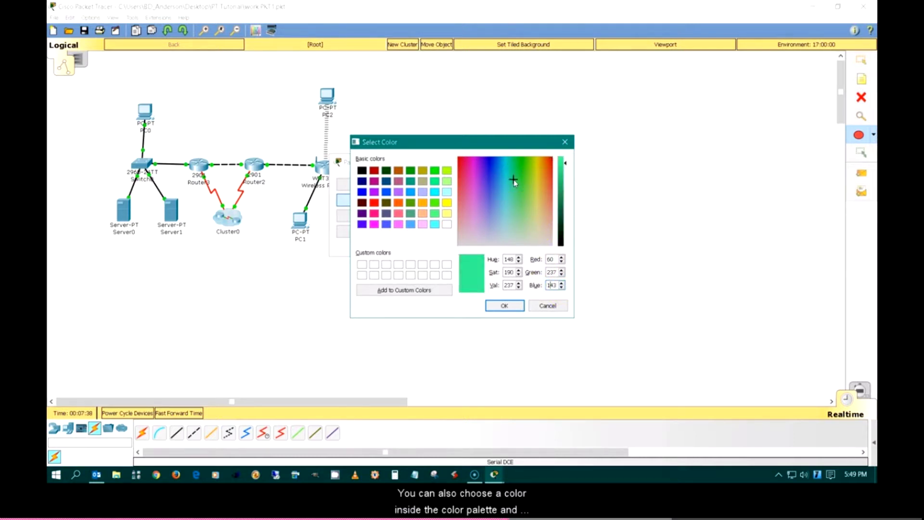
click(567, 166)
drag(567, 166, 568, 195)
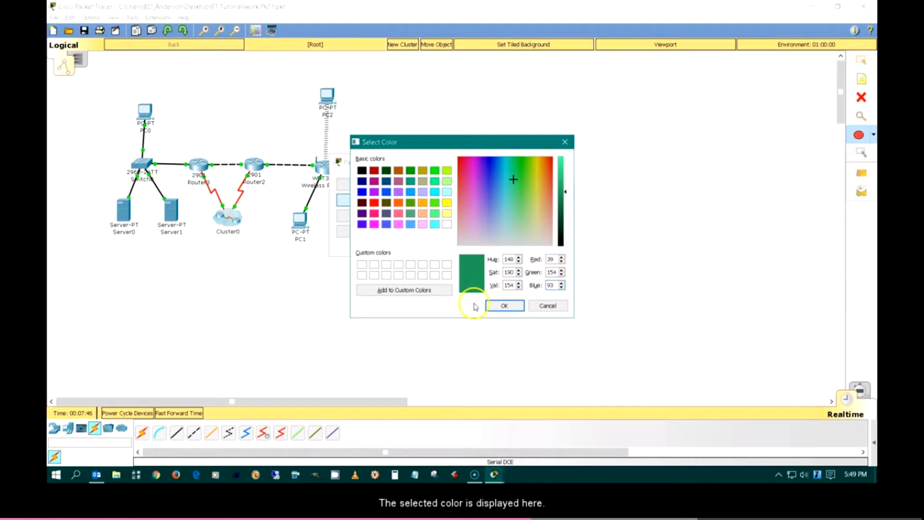
Step: Add the green shade to the custom colors and apply that custom color as the fill
click(427, 292)
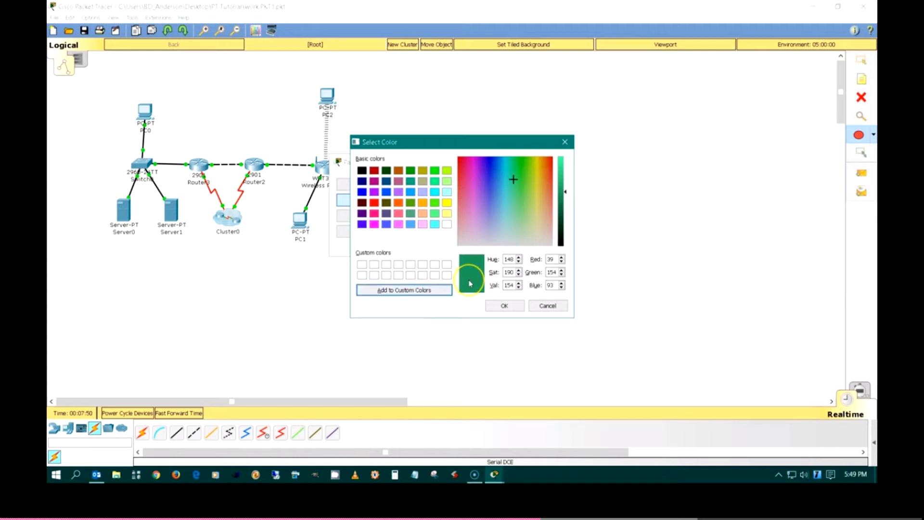
click(415, 294)
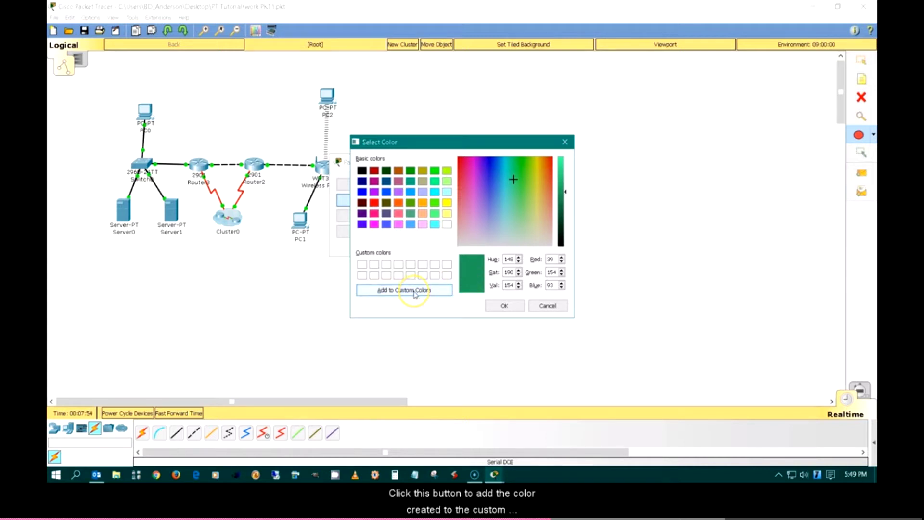
click(414, 290)
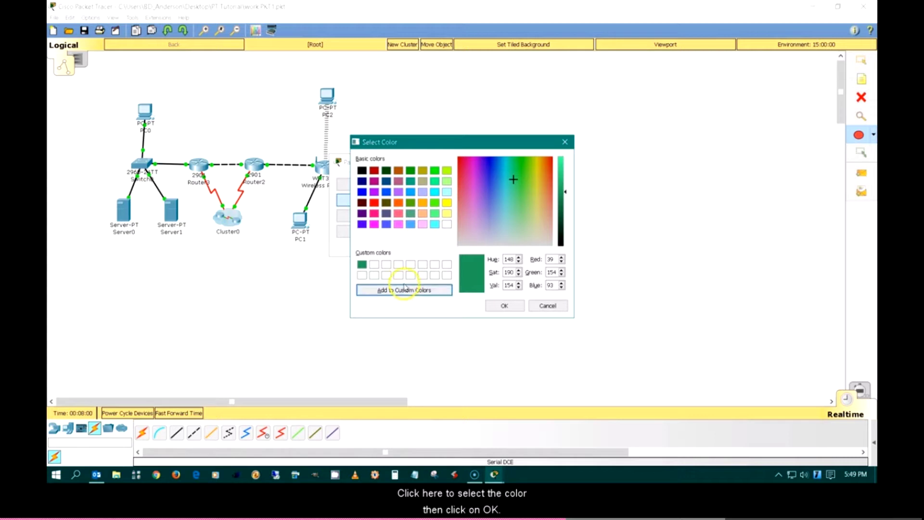
click(363, 266)
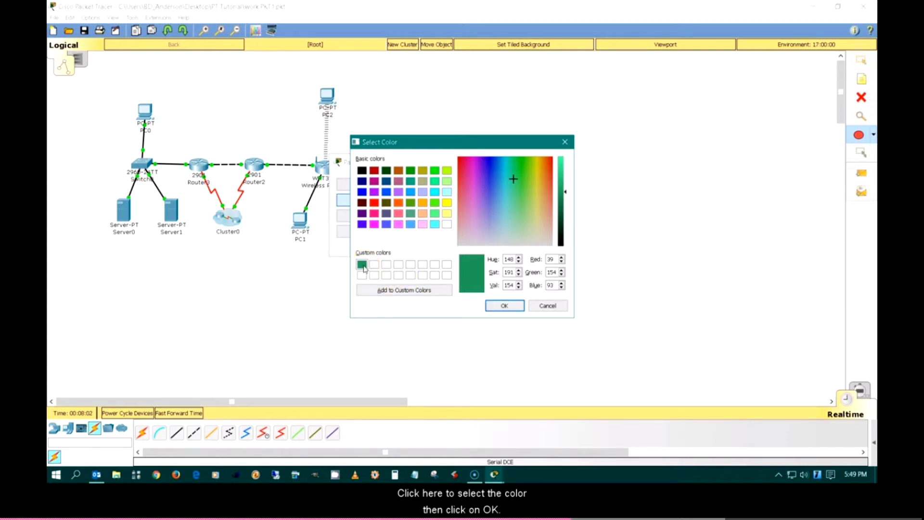
click(499, 307)
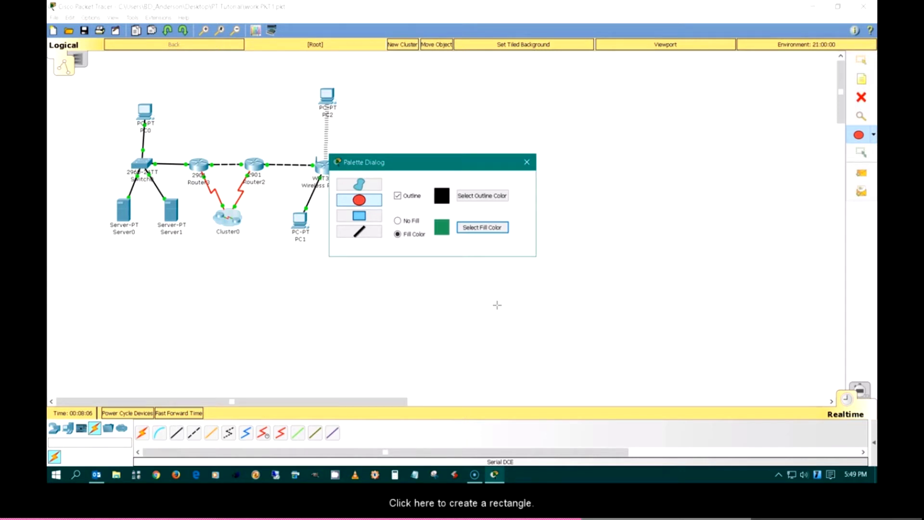
Step: Draw a green-filled rectangle with a black outline in the empty workspace below Printer0
click(358, 218)
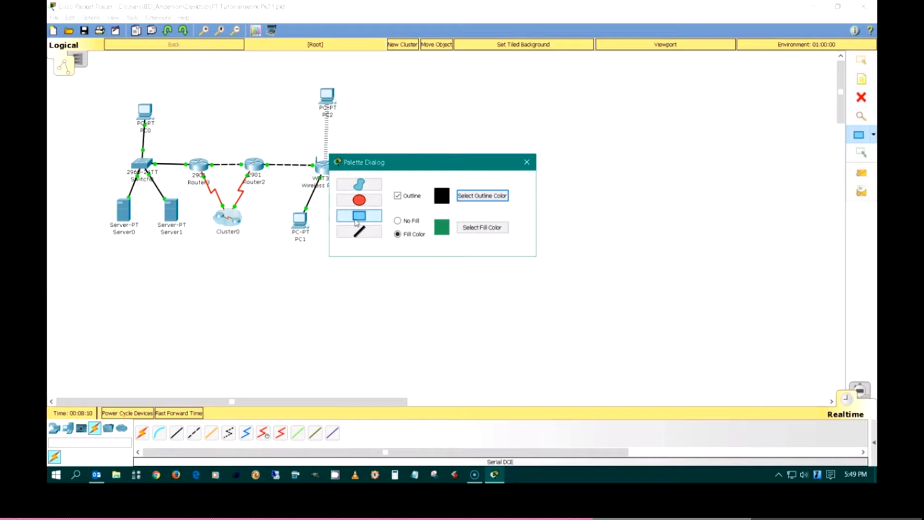
click(398, 235)
mouse_move(331, 287)
mouse_down()
mouse_move(374, 334)
mouse_move(458, 361)
mouse_up()
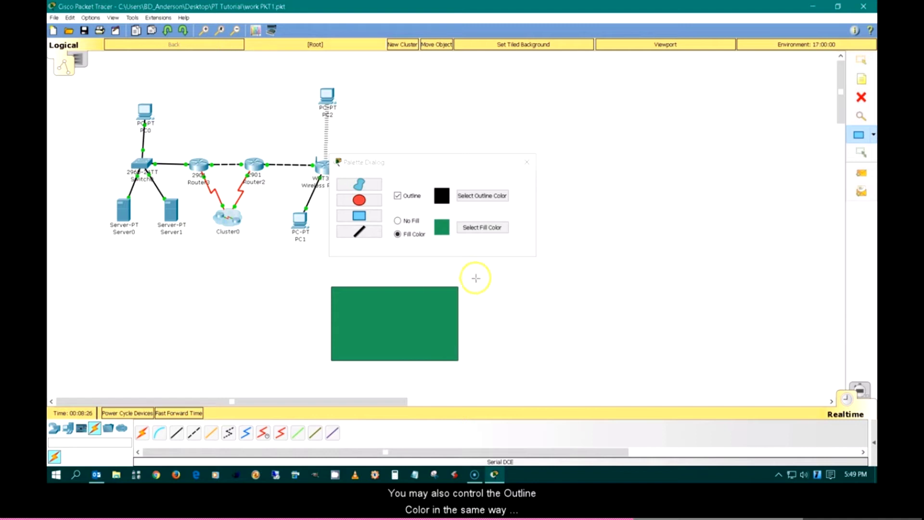
Step: Set the outline color to the basic dark blue, draw a second green rectangle beside the first, and close the palette
click(470, 195)
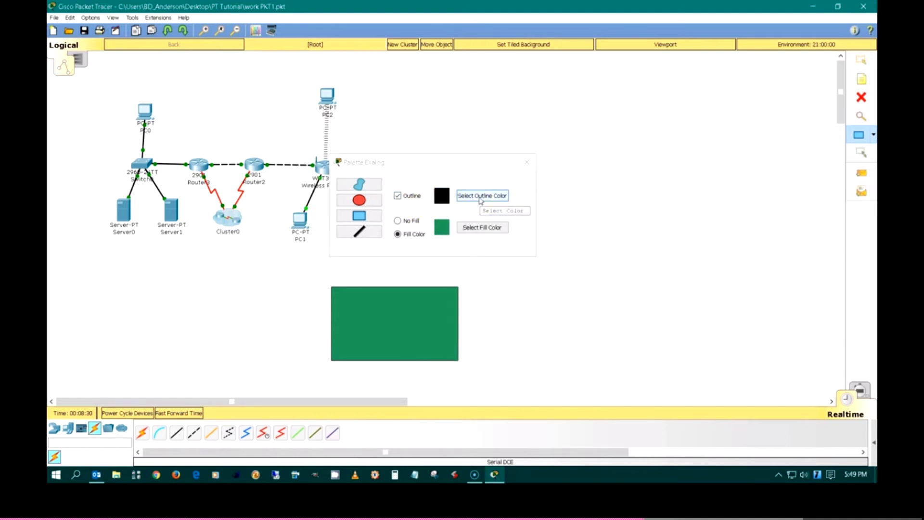
click(481, 200)
click(480, 201)
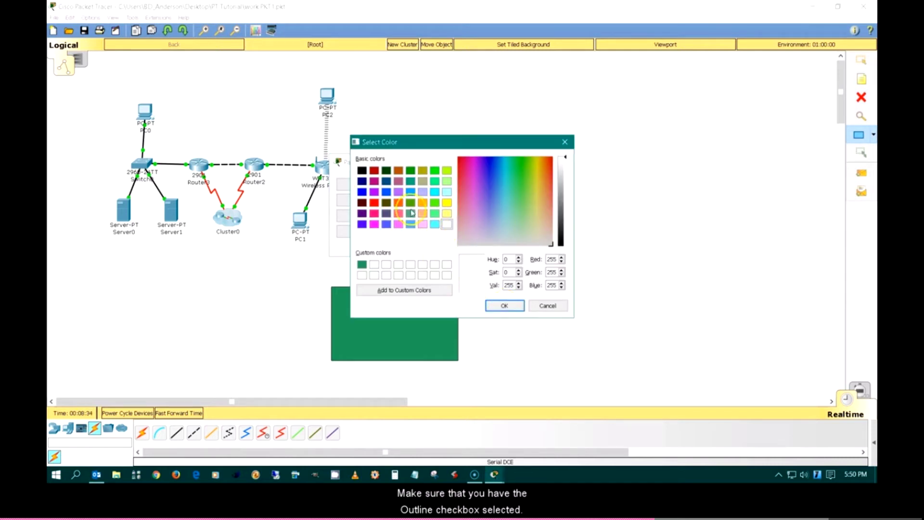
click(362, 182)
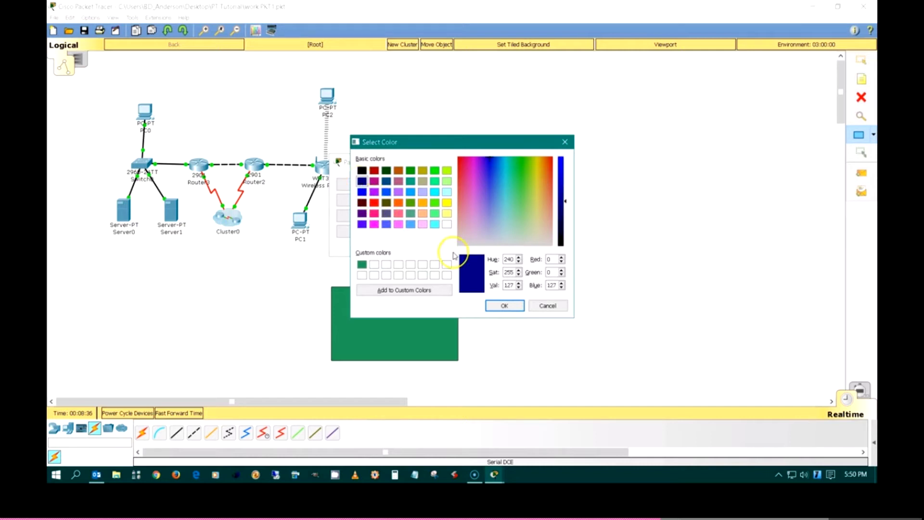
click(502, 305)
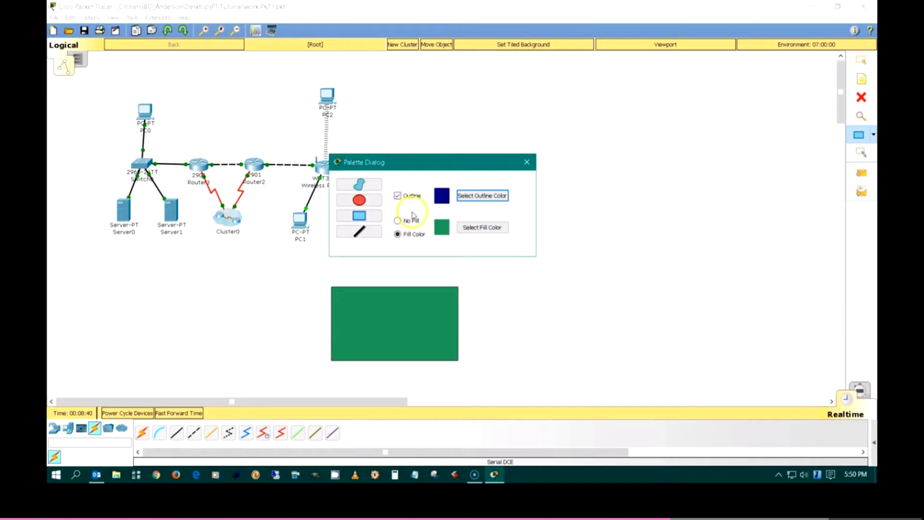
drag(527, 288, 605, 379)
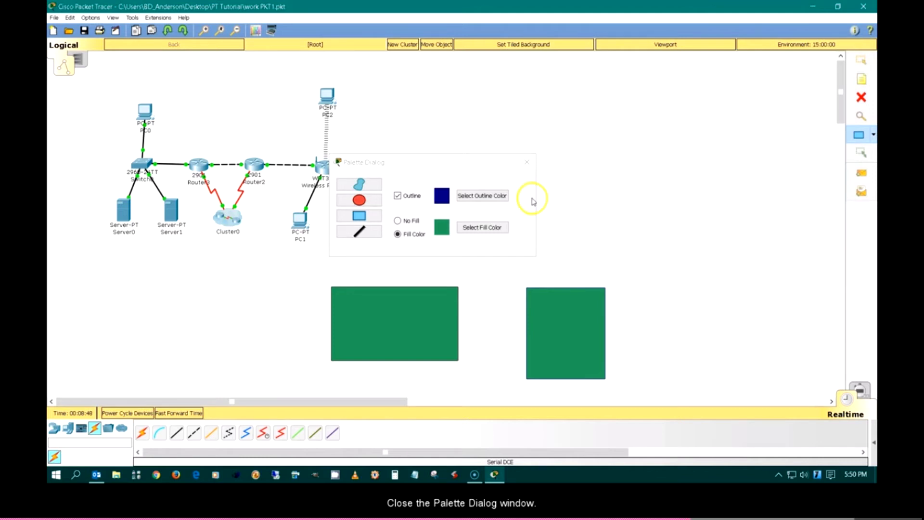
click(527, 162)
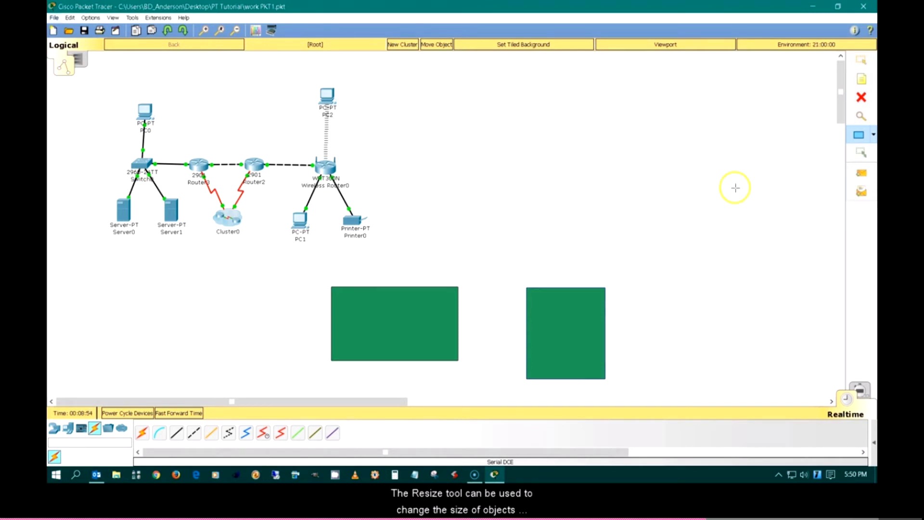
Step: Shrink both green rectangles with the Resize tool, making the first one much smaller than the second
click(860, 155)
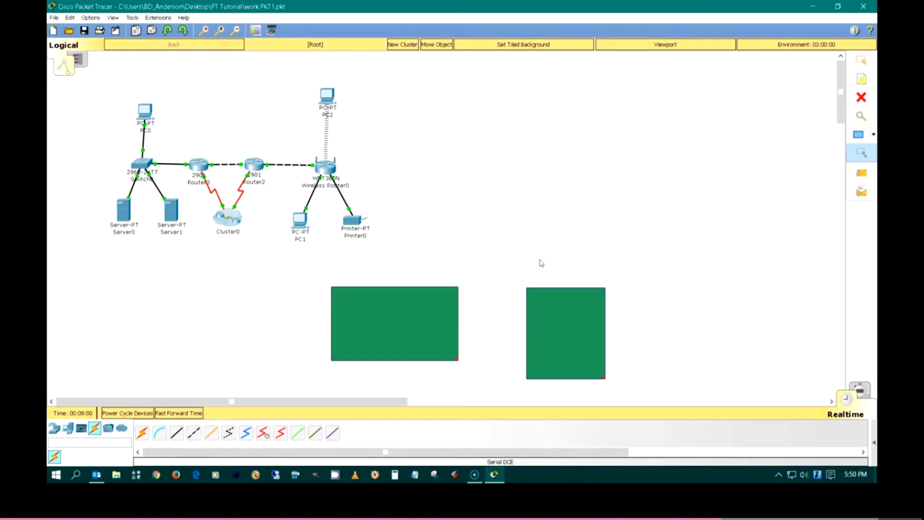
click(457, 359)
drag(458, 359, 355, 321)
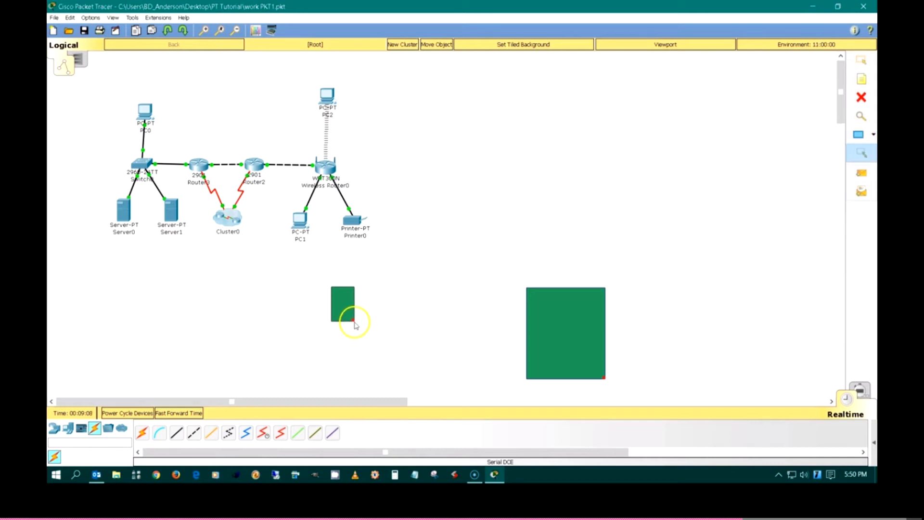
click(547, 351)
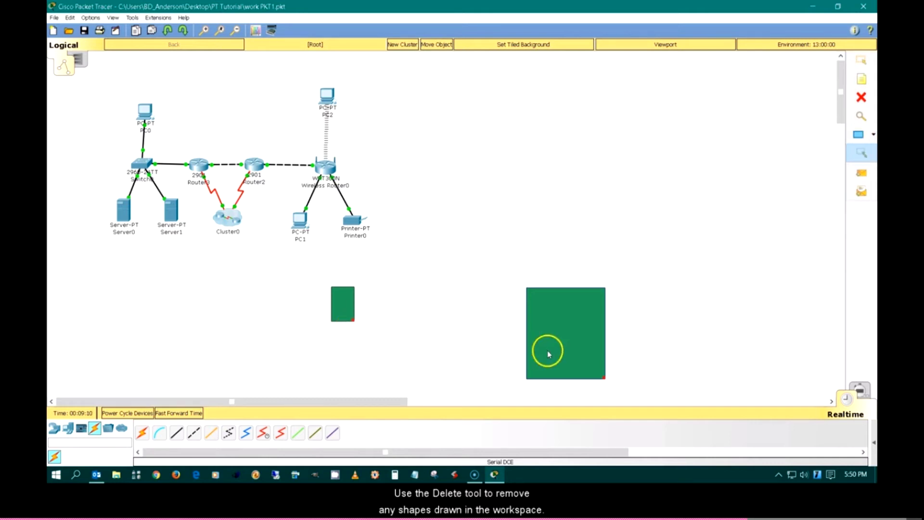
click(599, 378)
drag(600, 376, 576, 340)
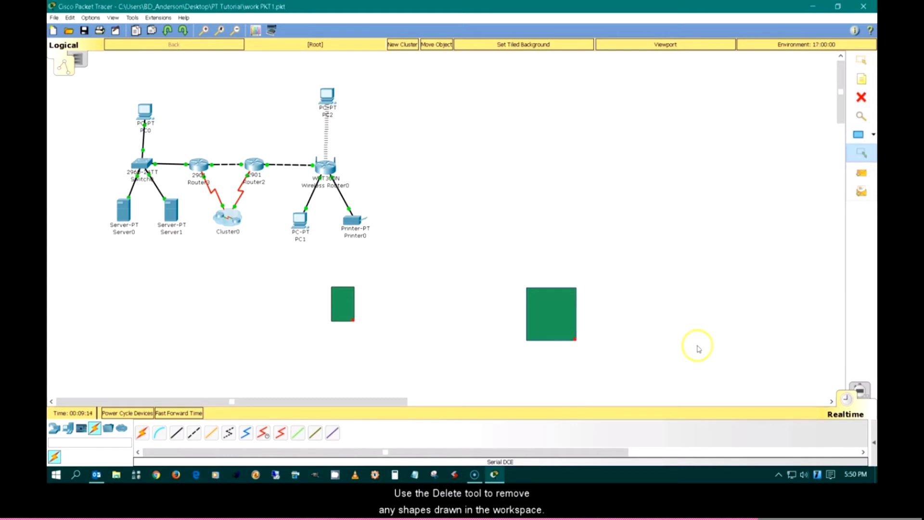
Step: Delete both green rectangles from the workspace
click(862, 97)
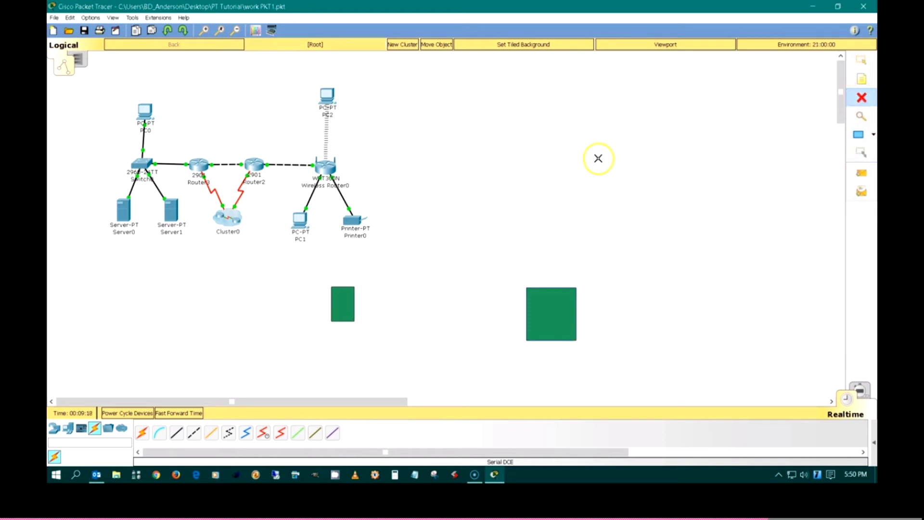
click(549, 304)
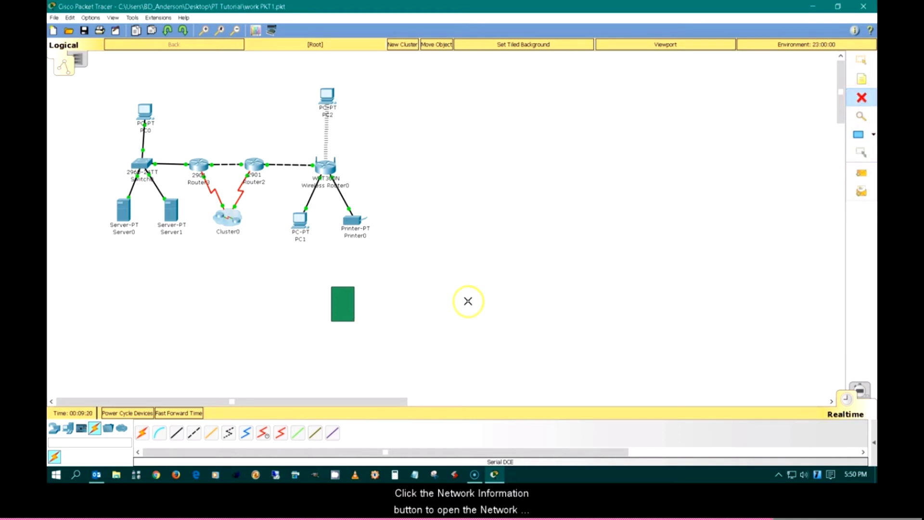
click(348, 300)
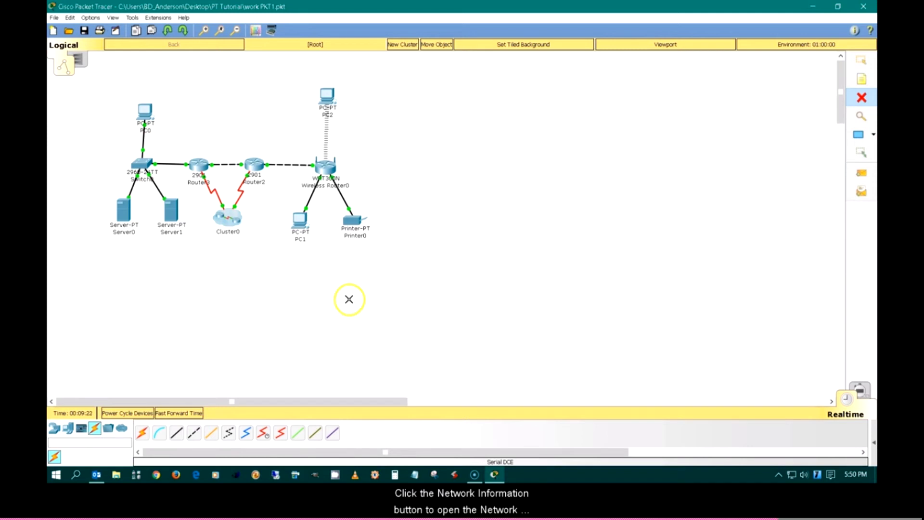
Step: Return to the Select tool, enter "This is a Network" as the network description, and close the description box
click(862, 62)
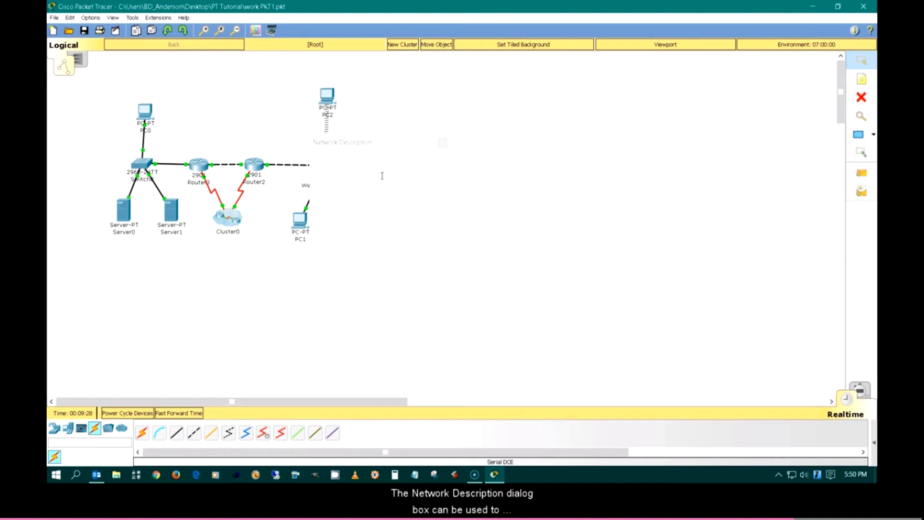
click(382, 176)
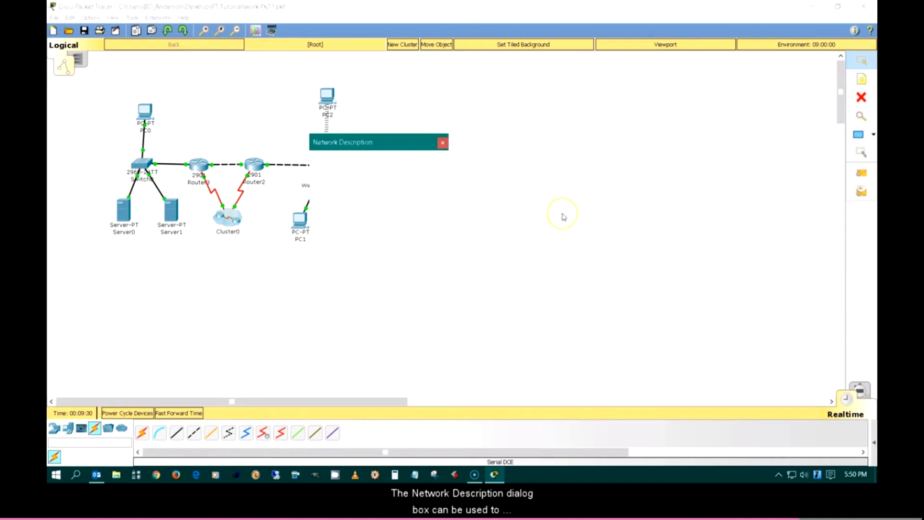
text(This is a Network)
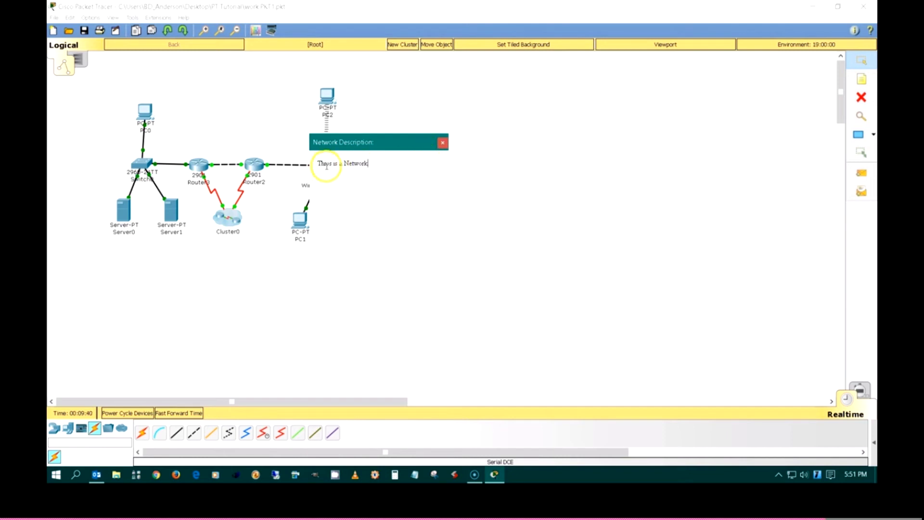
key(BackSpace)
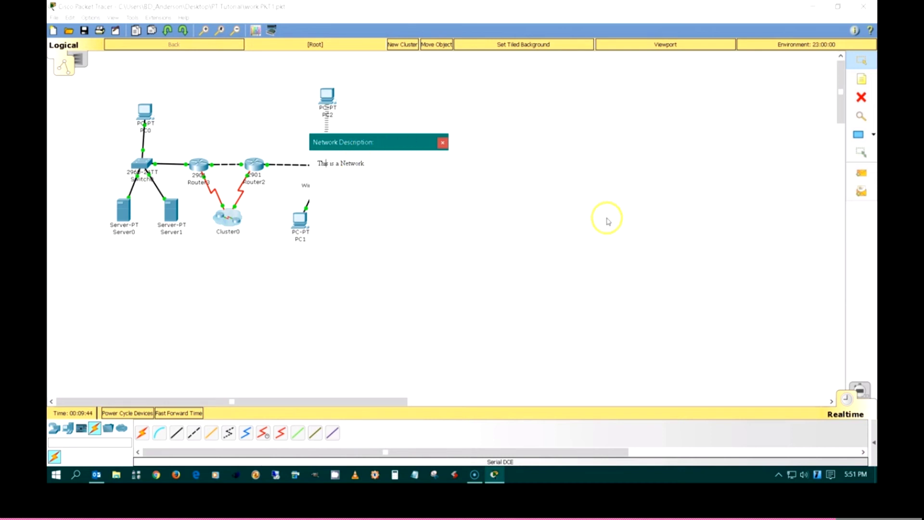
click(586, 234)
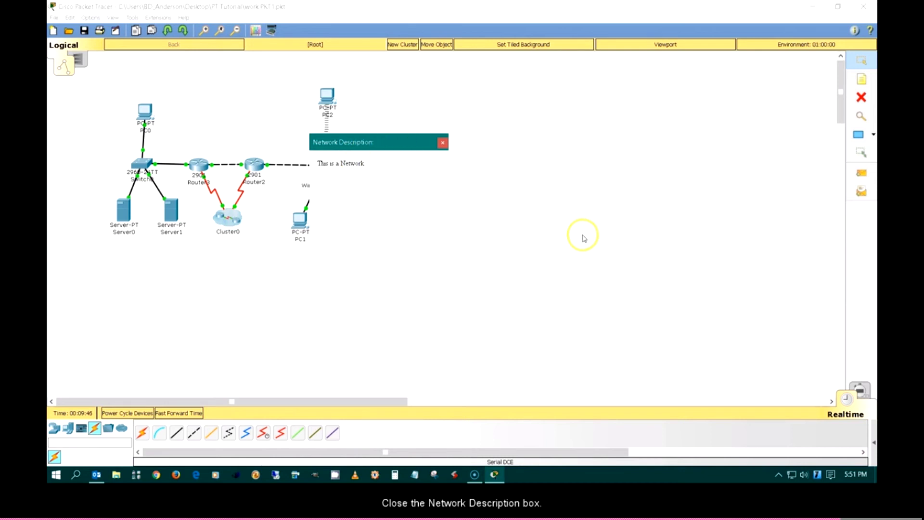
click(442, 143)
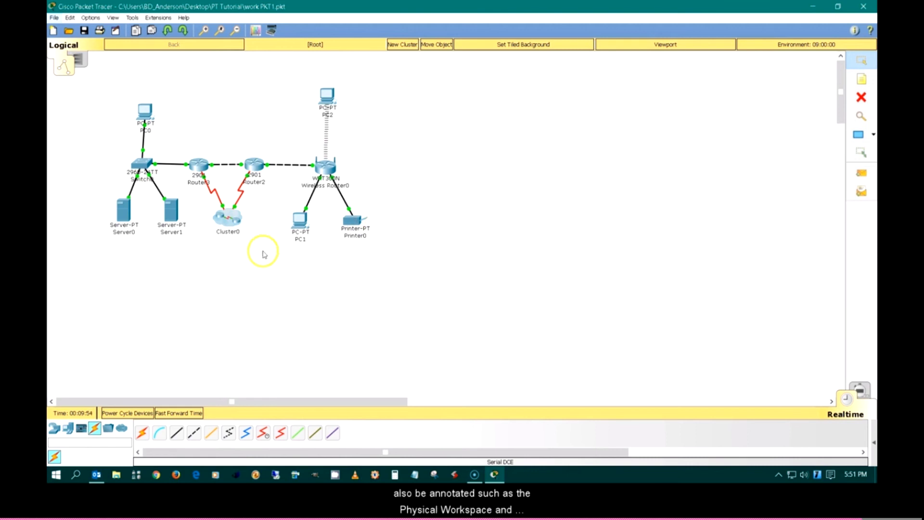
Step: View the Physical workspace and return to the Logical workspace
click(85, 65)
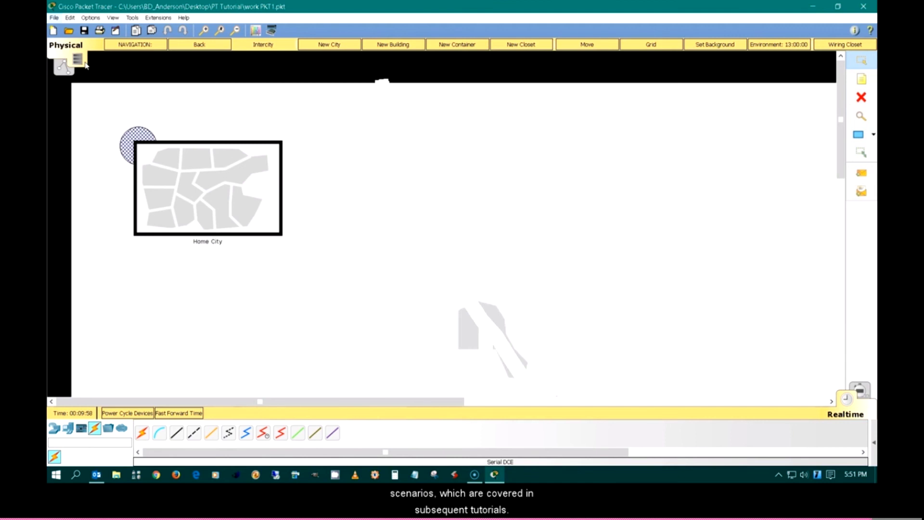
click(62, 68)
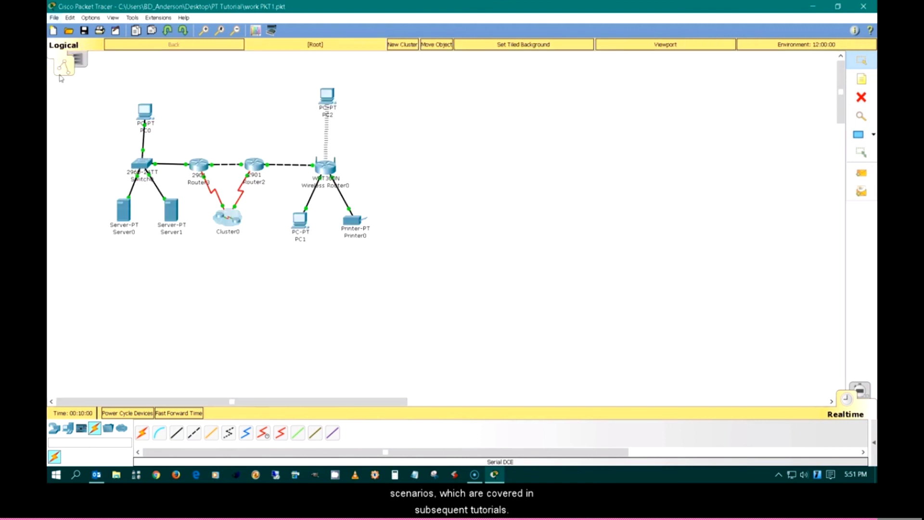
Step: Reveal the scenario and PDU list area, view the Scenario 0 description box, and close it
click(874, 443)
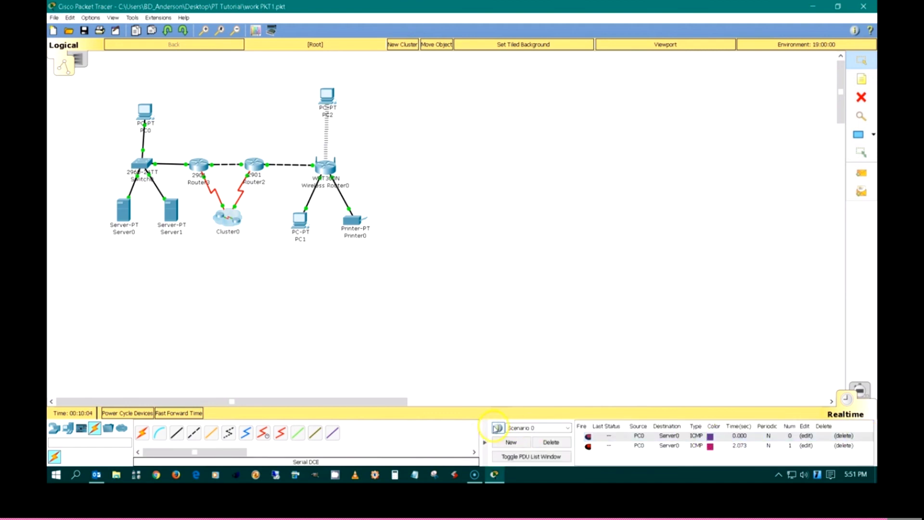
click(499, 428)
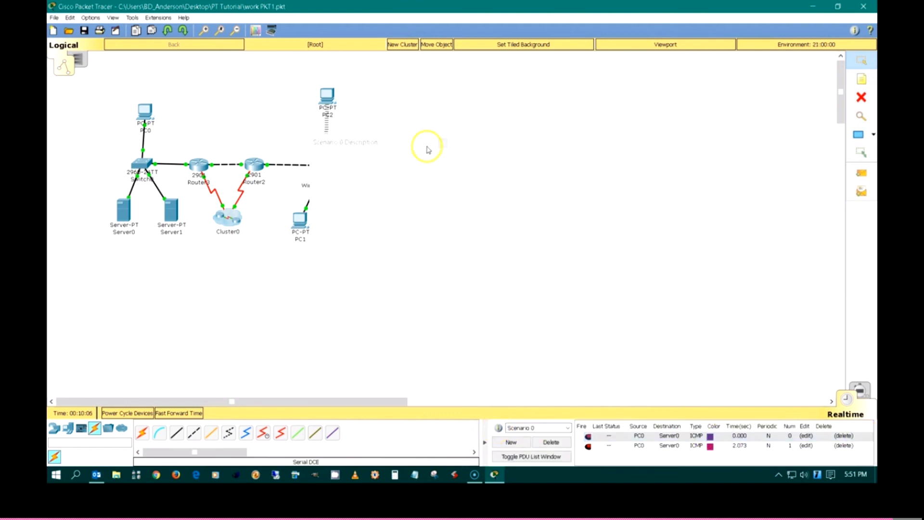
click(442, 143)
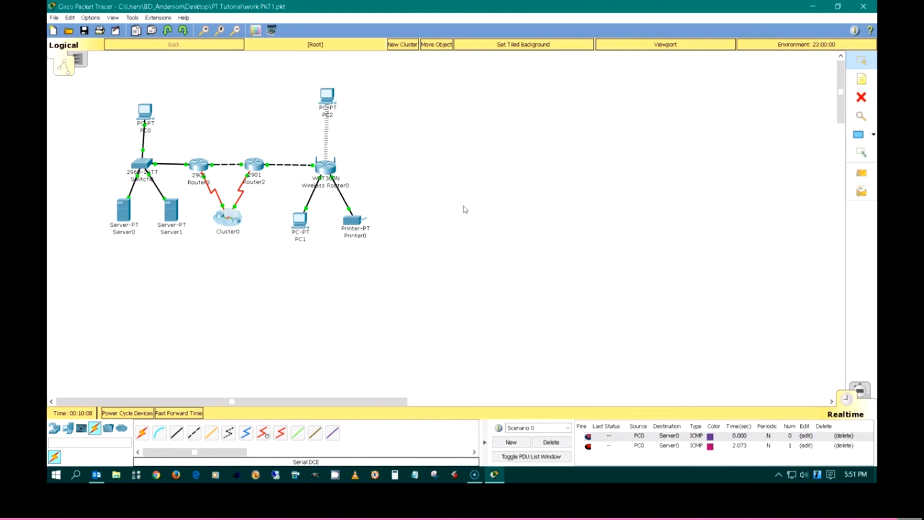